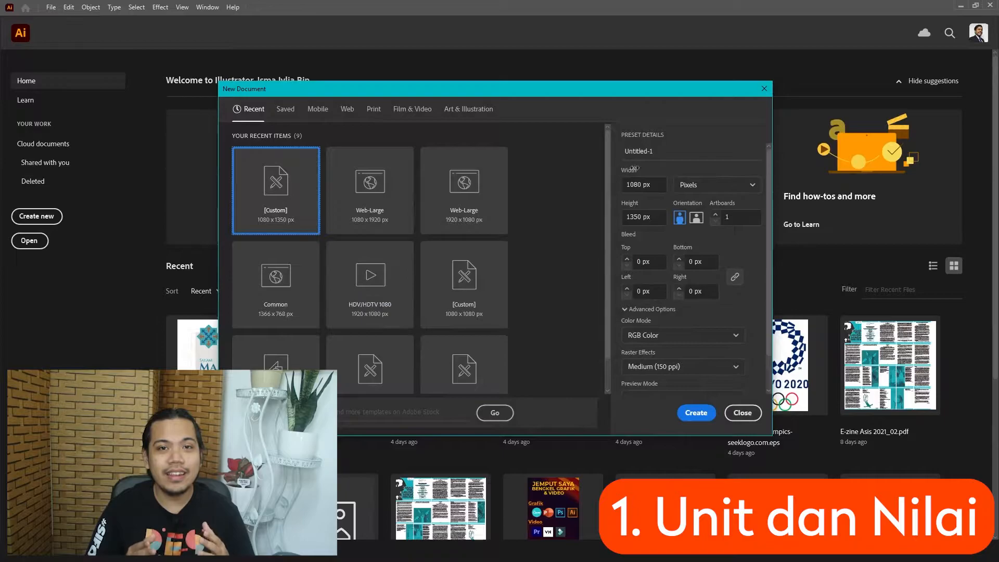
# Step: Name the new document Sifoodotcom and look through the available measurement units, keeping Pixels
pyautogui.click(650, 152)
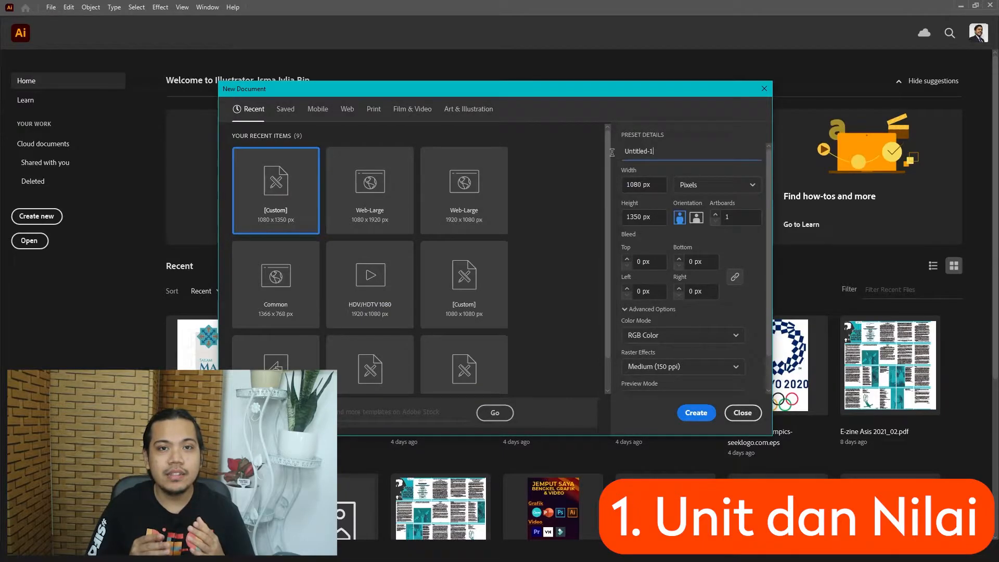
pyautogui.doubleClick(645, 151)
pyautogui.write('Sifoodotcom')
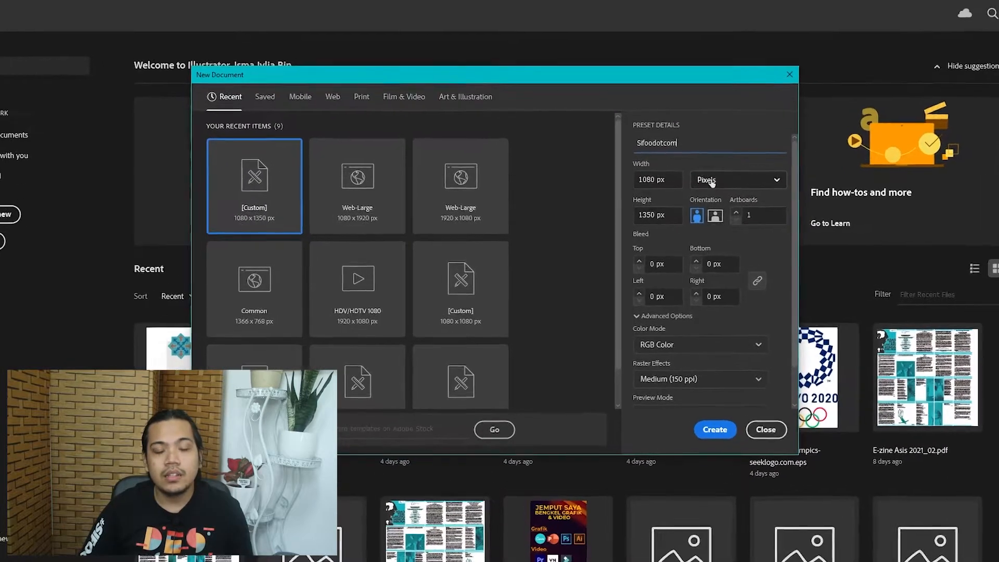
pyautogui.click(691, 185)
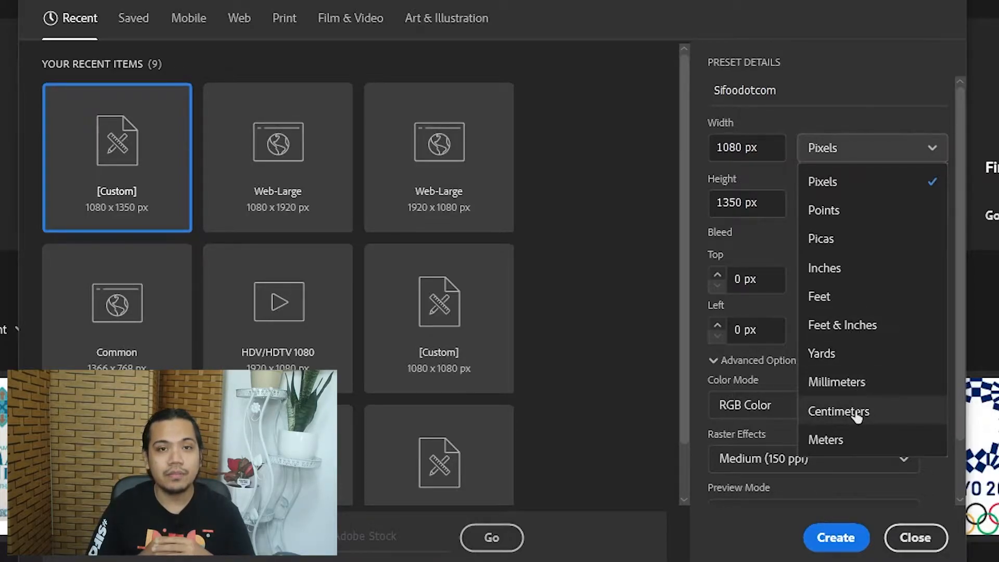
pyautogui.click(892, 150)
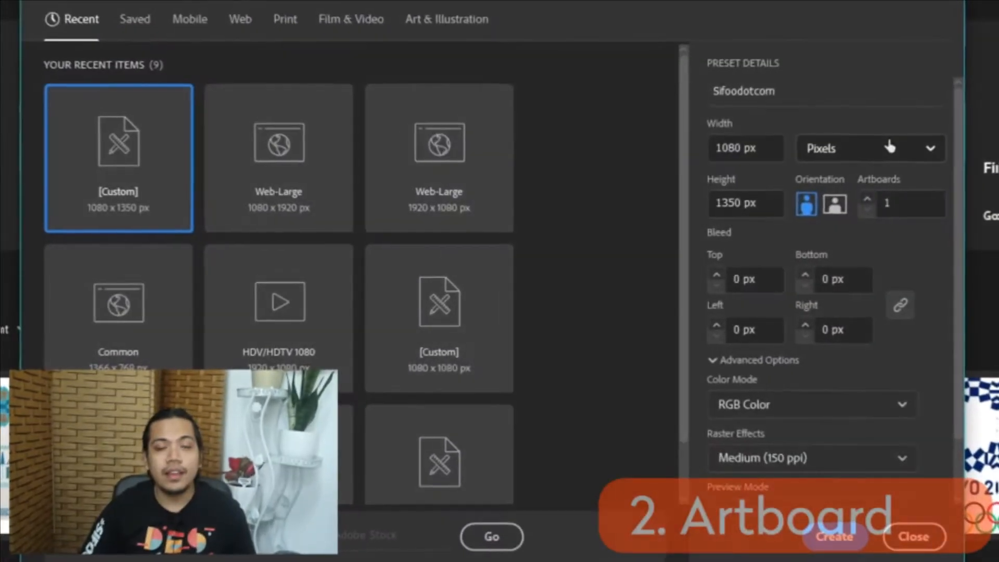
# Step: Raise the number of artboards step by step and bring it back down to 1
pyautogui.click(870, 200)
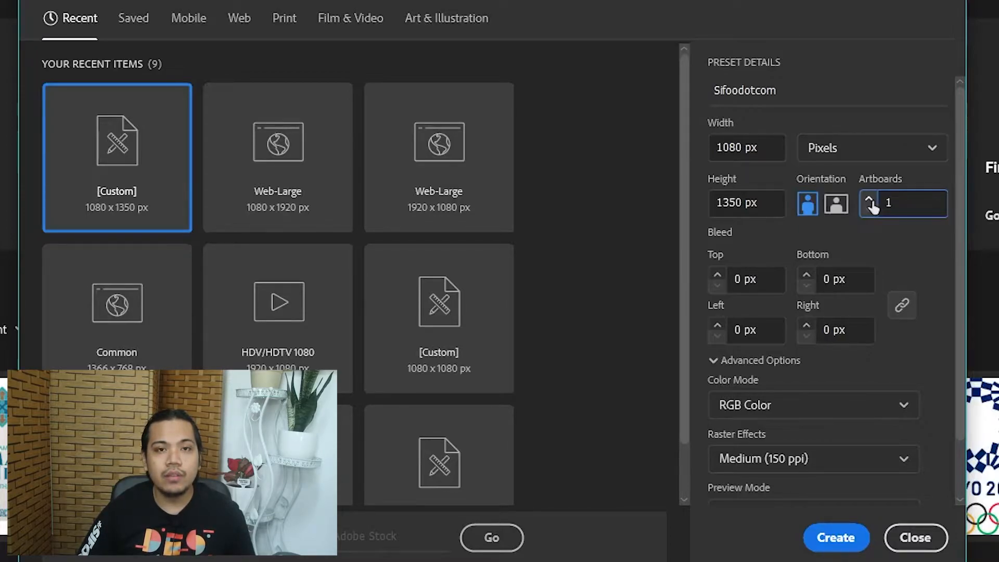
pyautogui.click(869, 200)
pyautogui.click(869, 200)
pyautogui.click(868, 200)
pyautogui.click(869, 200)
pyautogui.click(869, 210)
pyautogui.click(869, 210)
pyautogui.click(869, 210)
pyautogui.click(869, 210)
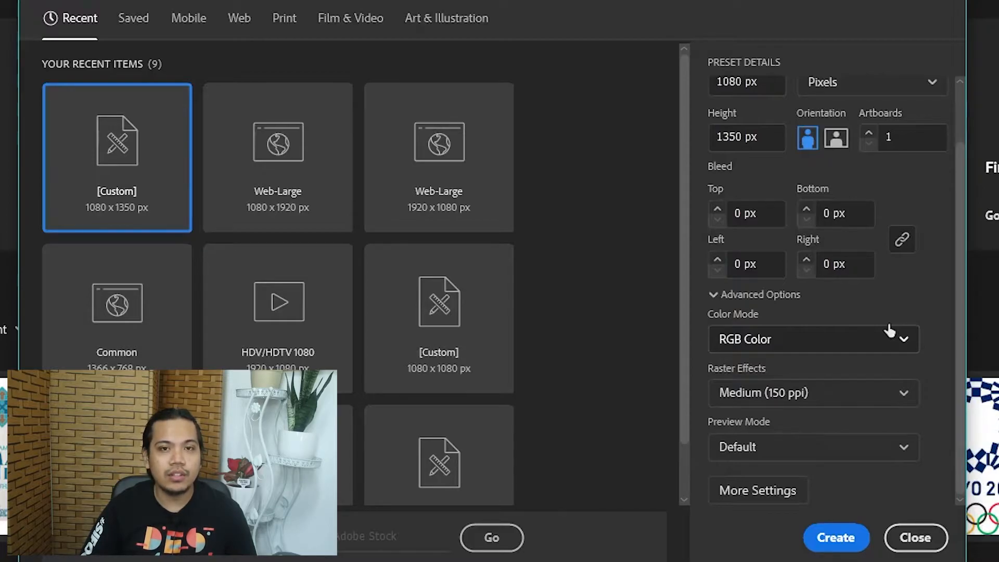
# Step: Look through the Color Mode and Raster Effects options for the new document
pyautogui.click(889, 330)
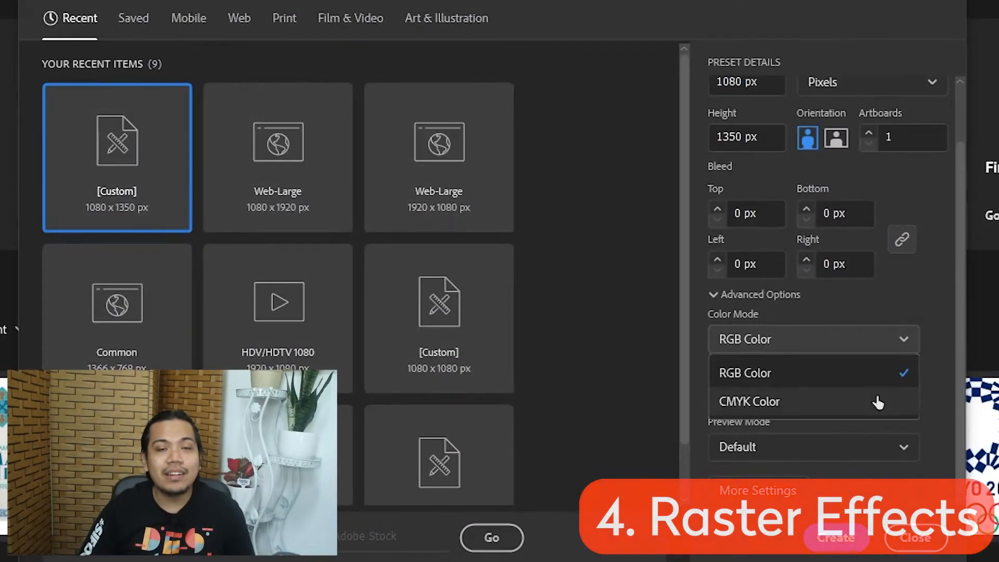
pyautogui.click(881, 338)
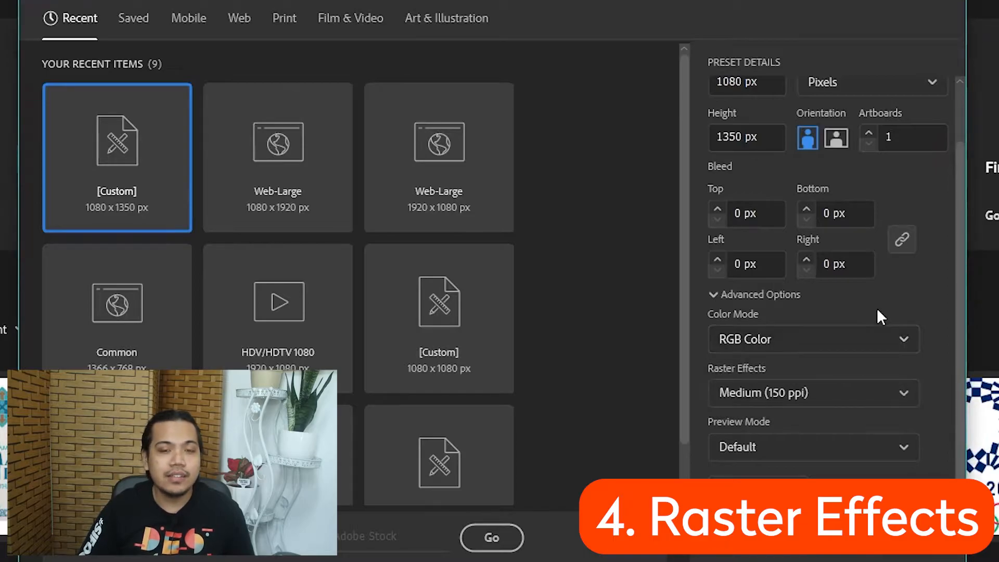
pyautogui.click(883, 394)
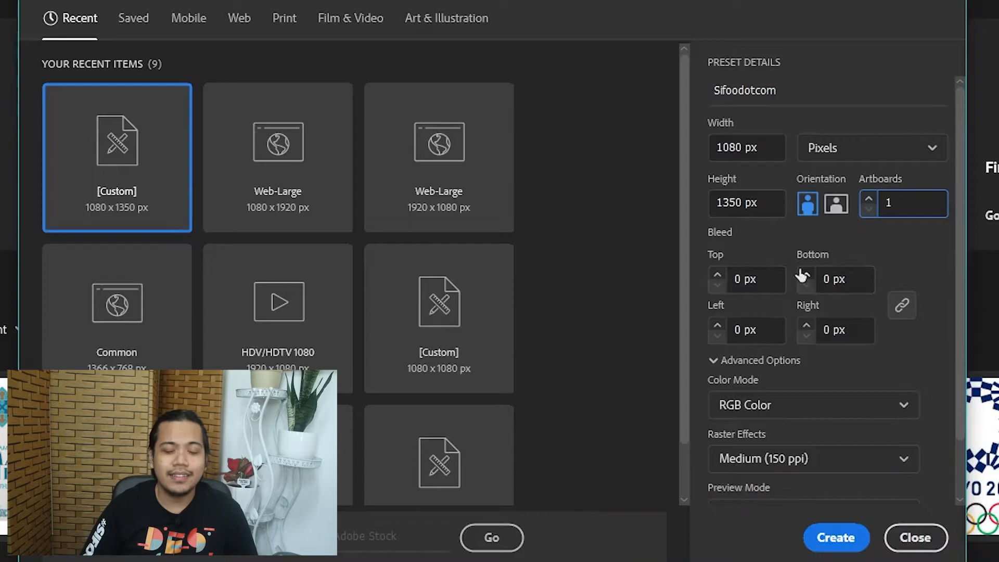
# Step: Set the linked bleed to 3 px on all four sides of the new document
pyautogui.click(716, 274)
pyautogui.click(717, 274)
pyautogui.click(717, 274)
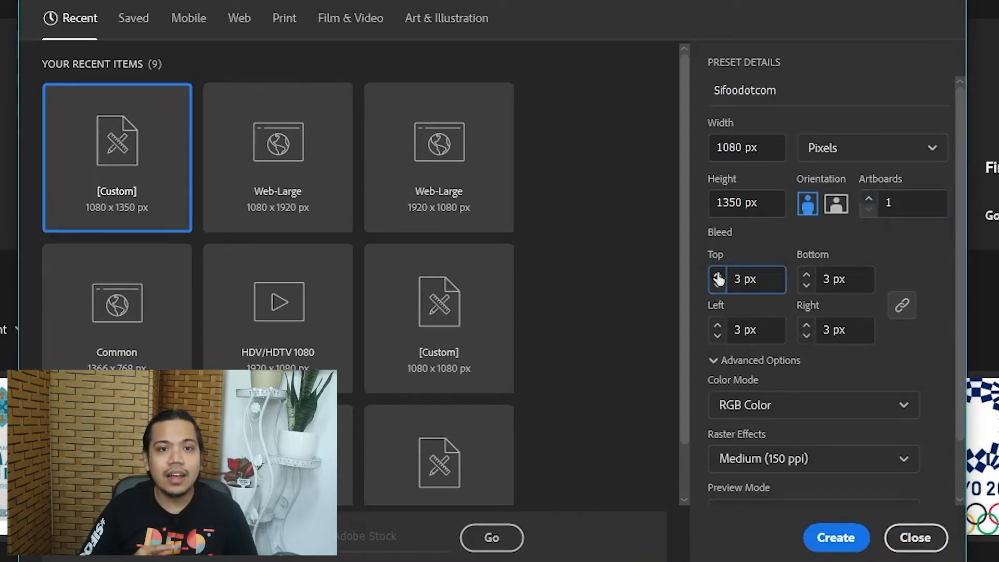
# Step: Unlink the bleed values and lower only the top bleed by three increments
pyautogui.click(900, 305)
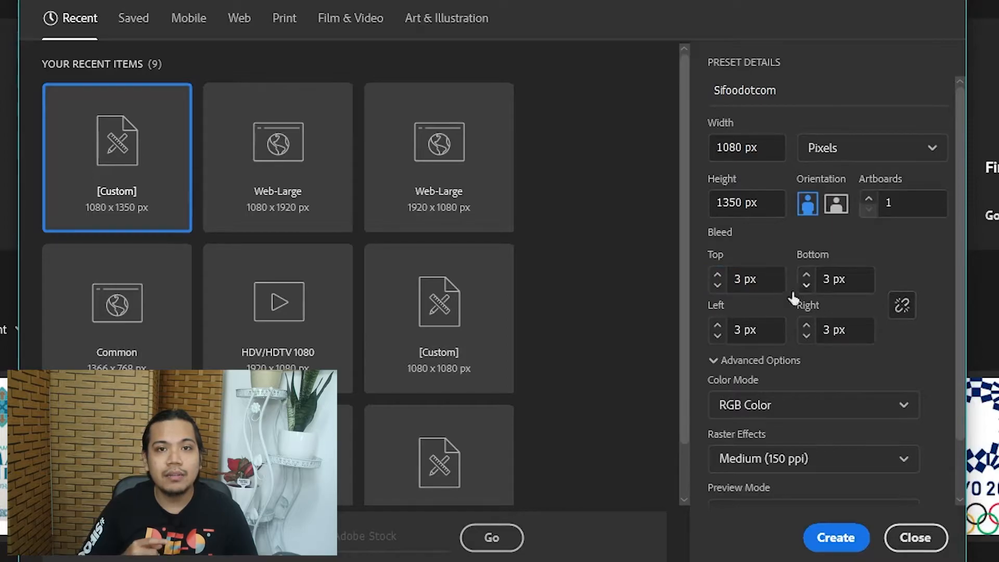
pyautogui.click(717, 285)
pyautogui.click(717, 285)
pyautogui.click(717, 285)
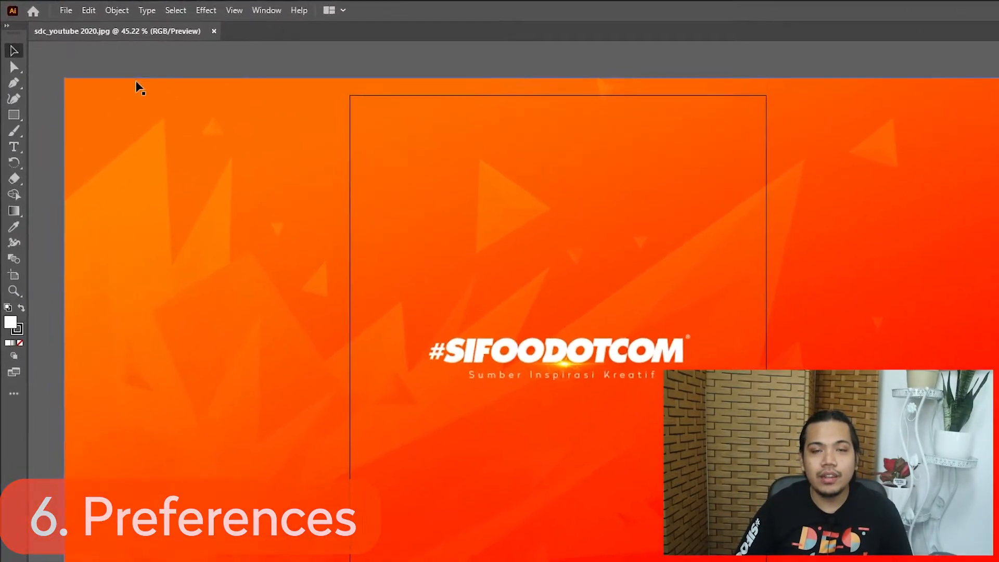
# Step: Open the File Handling preferences and examine the recovery data save intervals and the data recovery folder
pyautogui.click(95, 13)
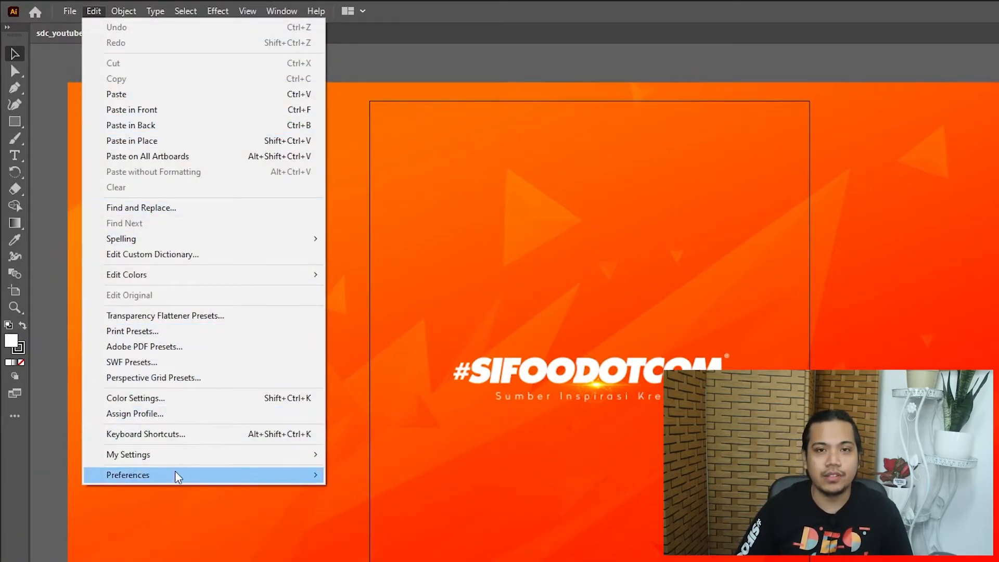
pyautogui.moveTo(176, 474)
pyautogui.click(363, 475)
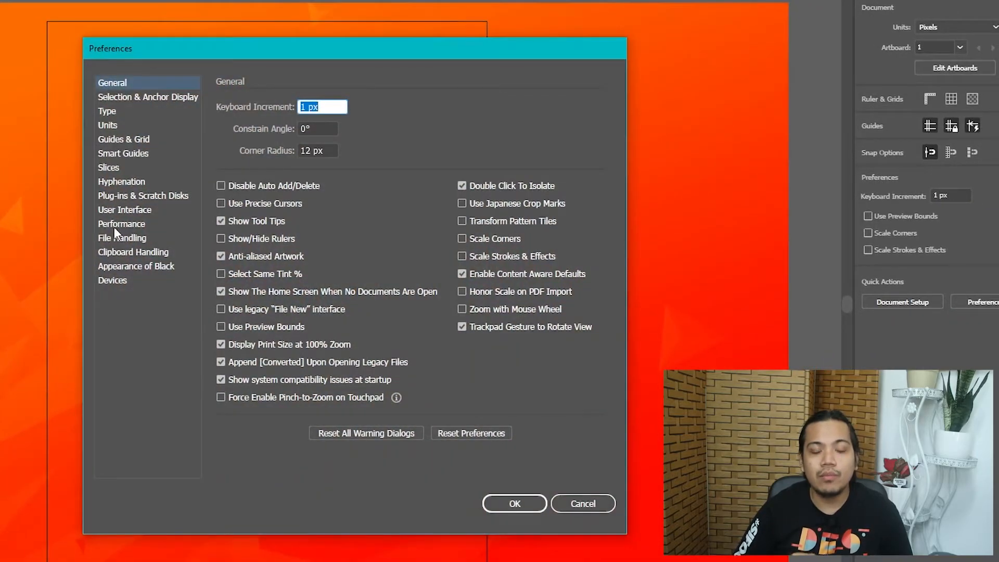
pyautogui.click(114, 233)
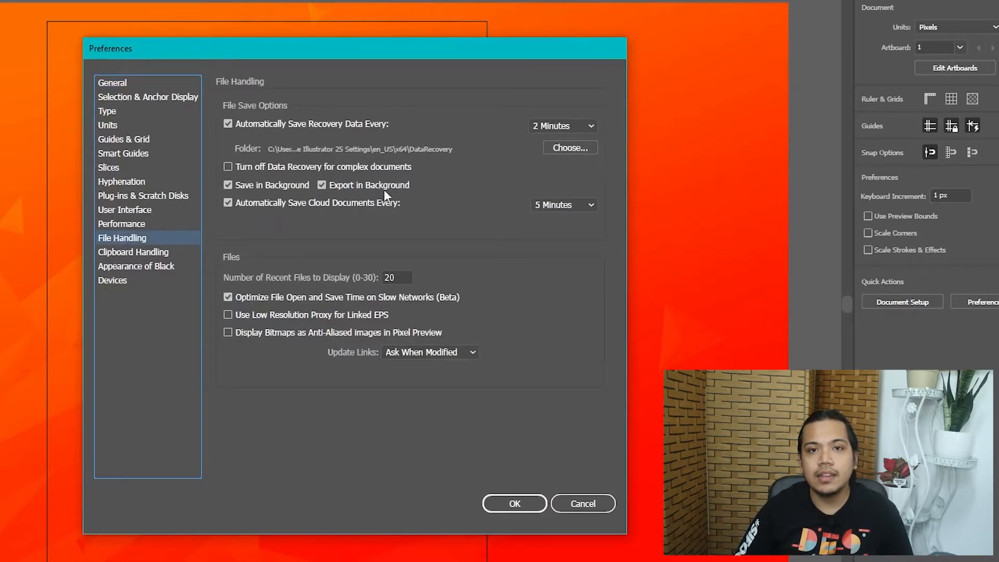
pyautogui.click(559, 129)
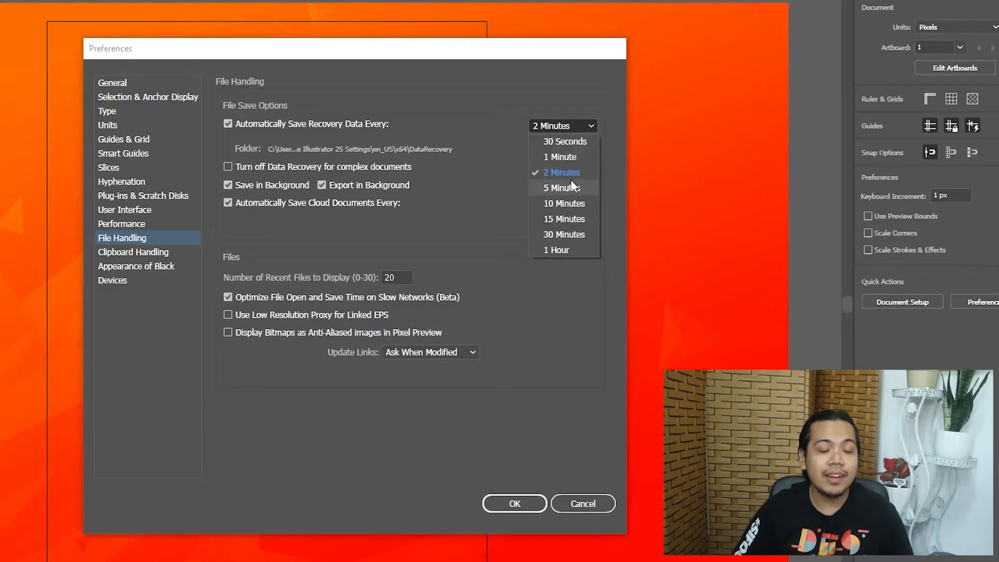
pyautogui.click(519, 177)
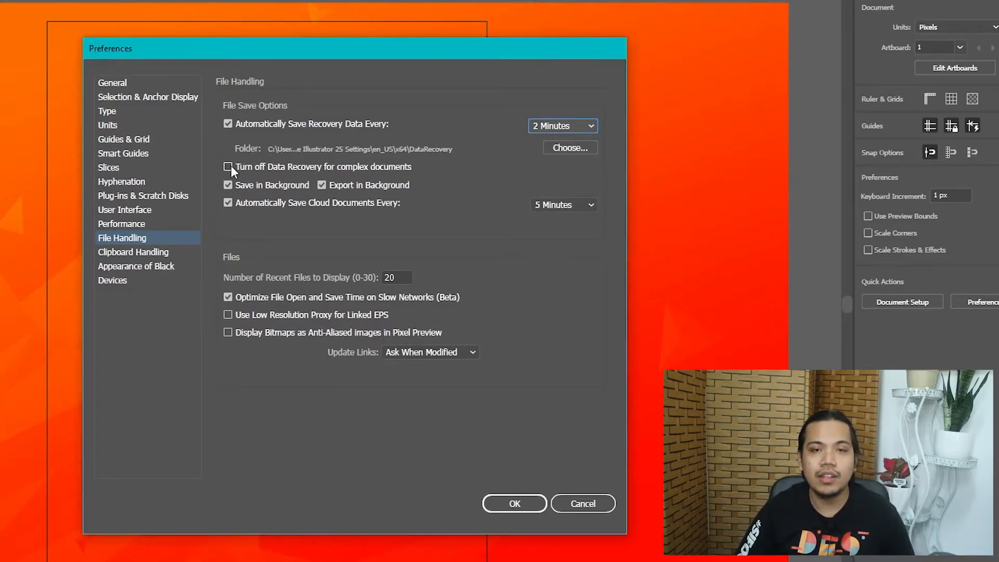
pyautogui.click(561, 148)
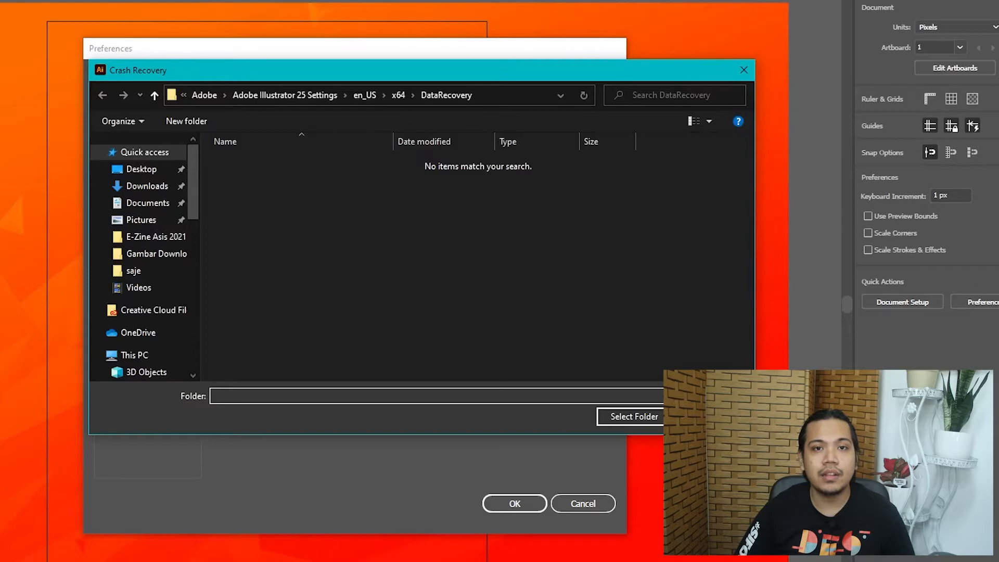
pyautogui.press('Escape')
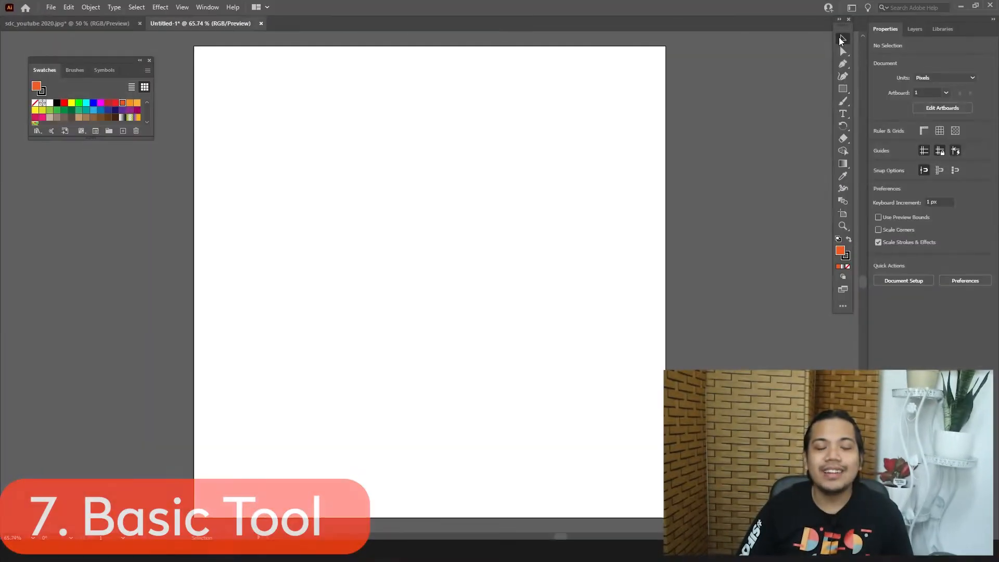
# Step: Draw an orange rectangle in the artboard's upper part and reshape its upper-left corner into a smooth, wide curve
pyautogui.click(843, 89)
pyautogui.moveTo(314, 124); pyautogui.dragTo(444, 209)
pyautogui.click(843, 51)
pyautogui.moveTo(315, 123)
pyautogui.mouseDown()
pyautogui.moveTo(415, 189)
pyautogui.moveTo(327, 151)
pyautogui.moveTo(311, 127)
pyautogui.mouseUp()
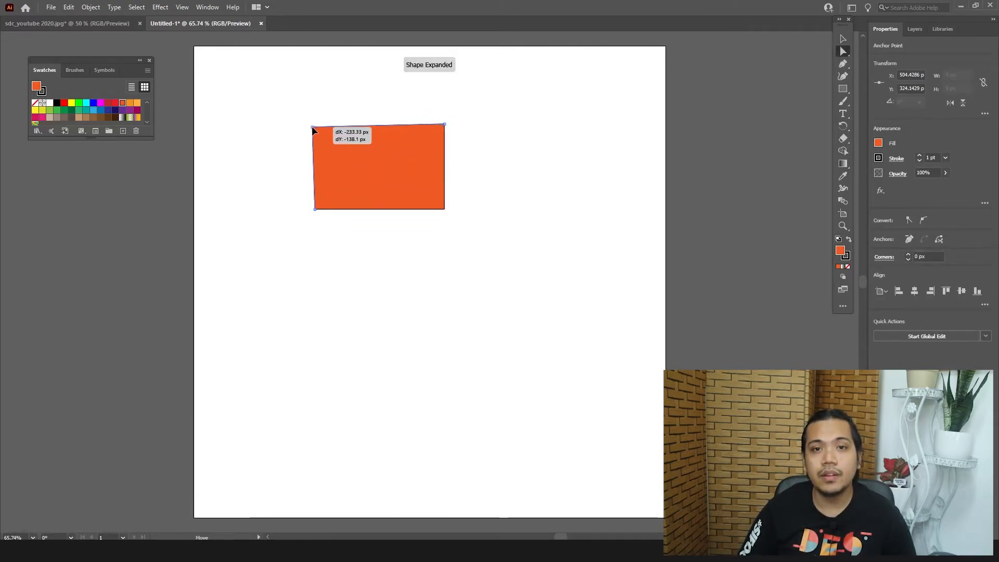
pyautogui.click(924, 220)
pyautogui.moveTo(298, 142); pyautogui.dragTo(279, 176)
pyautogui.moveTo(333, 102); pyautogui.dragTo(357, 70)
# Step: Add an area text box with placeholder text below the orange shape
pyautogui.click(843, 113)
pyautogui.moveTo(331, 264); pyautogui.dragTo(438, 304)
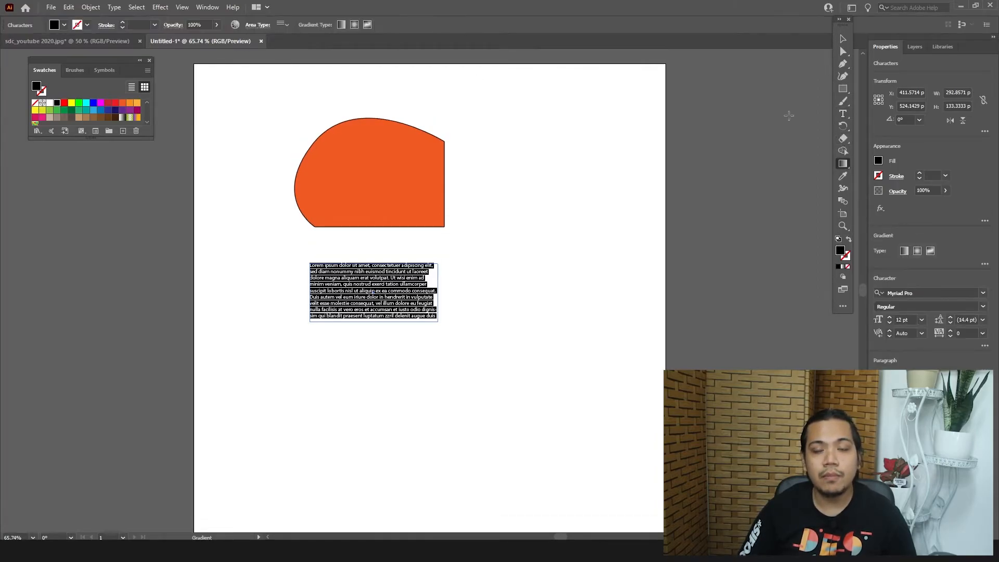
pyautogui.click(843, 39)
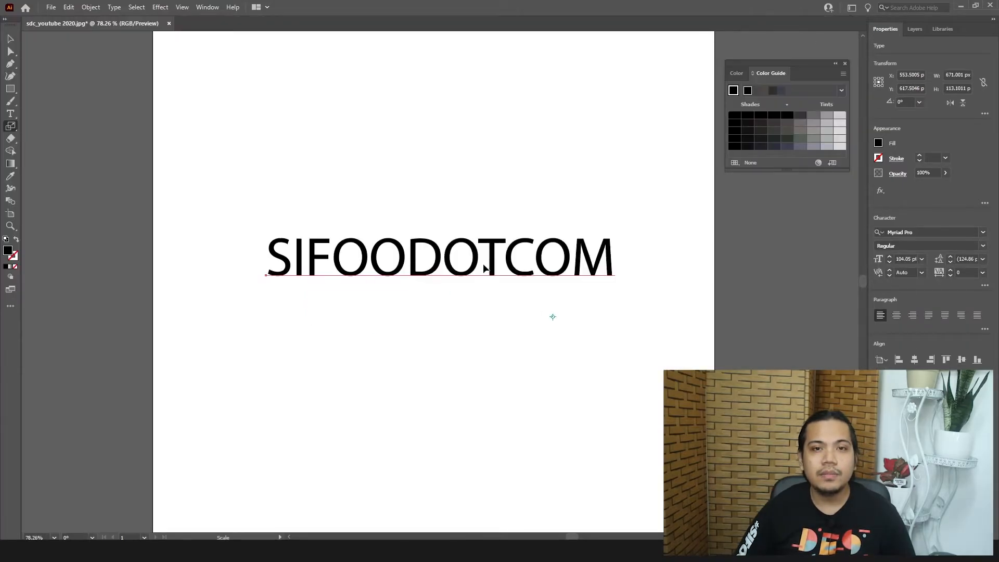
# Step: Move the SIFOODOTCOM text up and to the left on the artboard
pyautogui.moveTo(485, 263); pyautogui.dragTo(422, 153)
pyautogui.hotkey('ctrl', 'z')
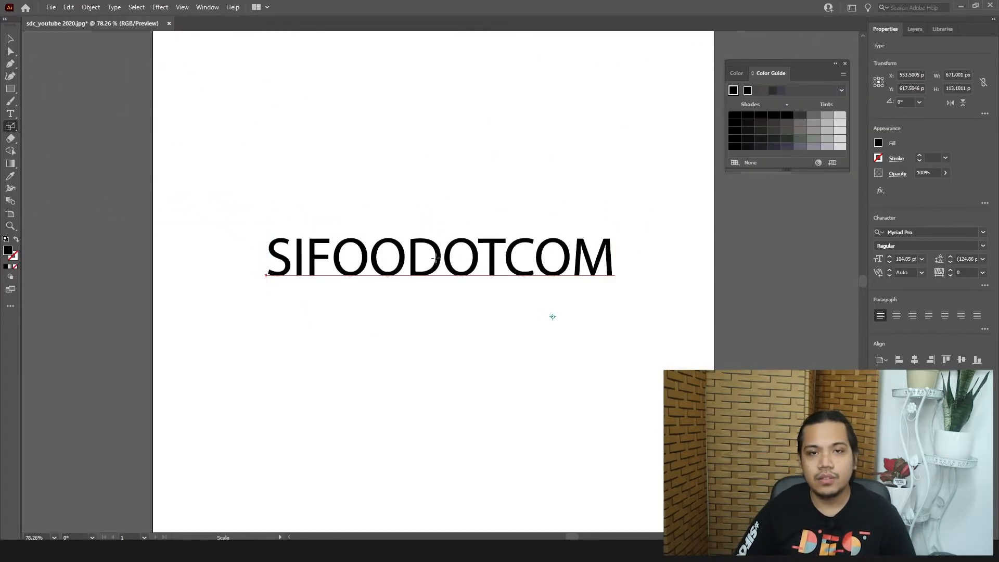
pyautogui.press('v')
pyautogui.moveTo(424, 256); pyautogui.dragTo(360, 181)
# Step: Give the SIFOODOTCOM text an orange stroke (d07500) with a weight of 3 pt, keeping the black fill
pyautogui.click(738, 74)
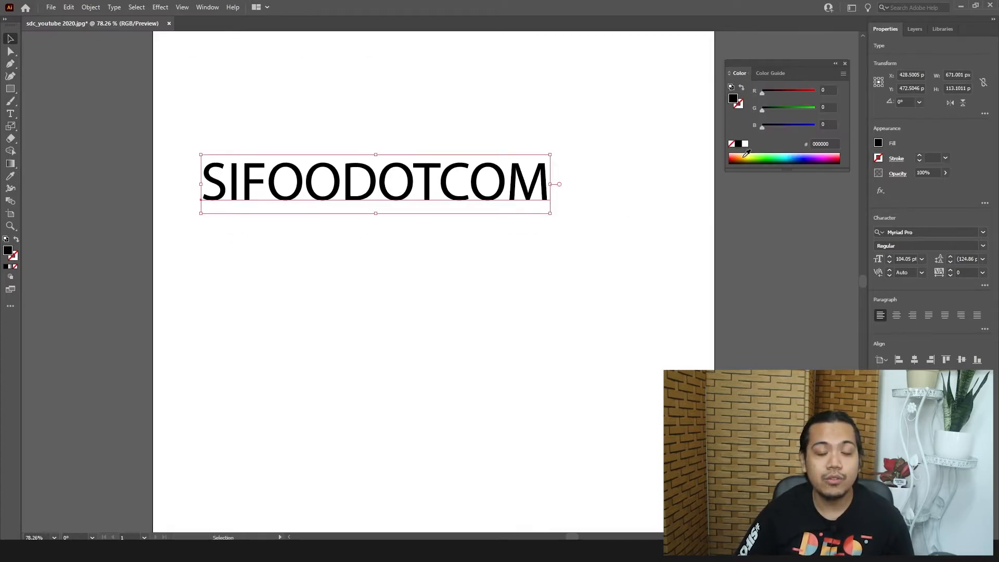
pyautogui.click(740, 159)
pyautogui.hotkey('ctrl', 'z')
pyautogui.click(739, 104)
pyautogui.click(741, 158)
pyautogui.click(920, 155)
pyautogui.click(919, 155)
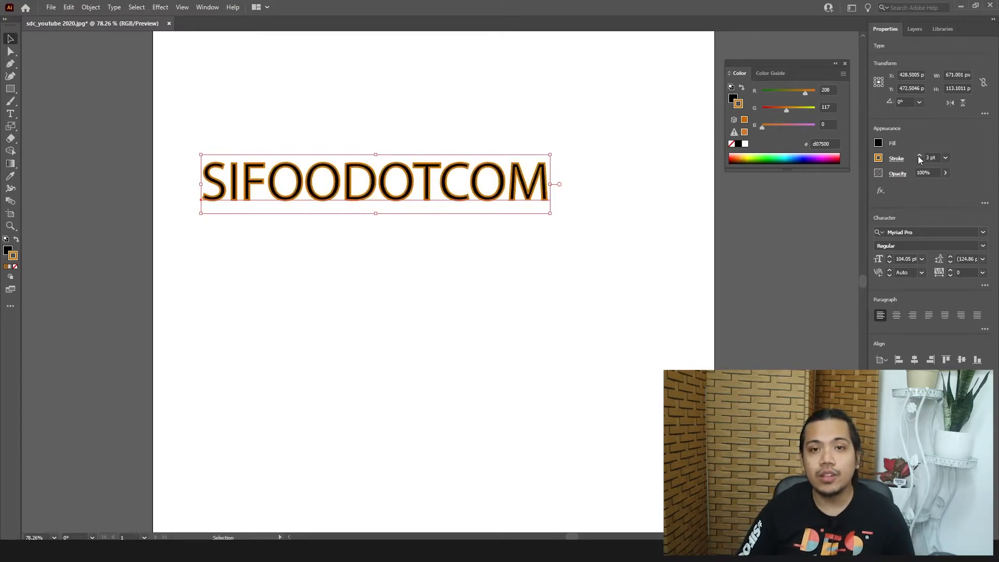
# Step: Apply a Drop Shadow effect to the SIFOODOTCOM text
pyautogui.click(160, 7)
pyautogui.moveTo(208, 126)
pyautogui.click(290, 126)
pyautogui.click(491, 326)
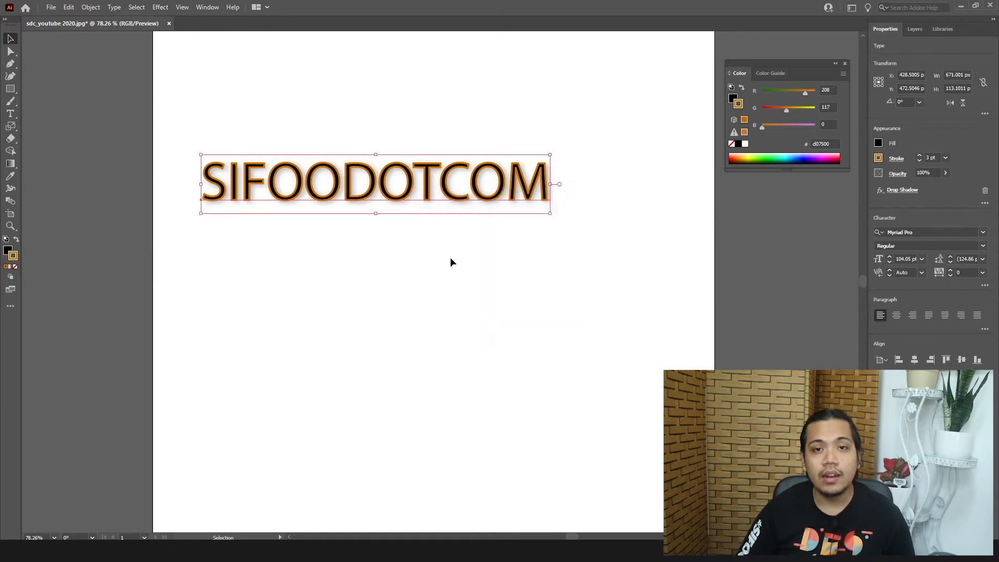
# Step: Scale the SIFOODOTCOM text down to about 29.5 pt and enlarge a copy above it to about 117.5 pt
pyautogui.moveTo(551, 215); pyautogui.dragTo(337, 169)
pyautogui.click(407, 165)
pyautogui.moveTo(267, 166); pyautogui.dragTo(595, 58)
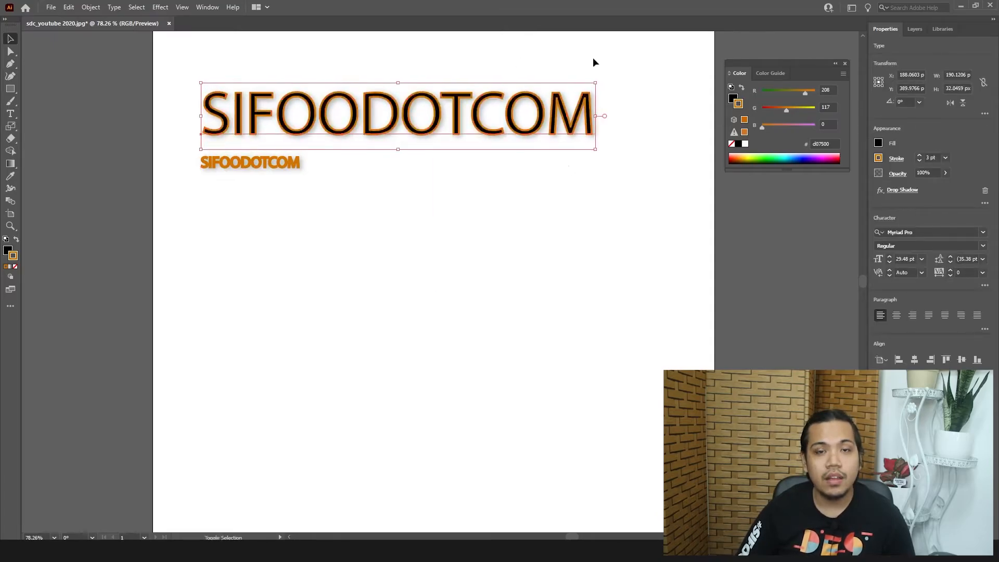
# Step: Place a copy of the large SIFOODOTCOM text in the artboard's middle and enable Scale Strokes & Effects in the Scale options
pyautogui.click(504, 179)
pyautogui.moveTo(488, 123); pyautogui.dragTo(495, 287)
pyautogui.hotkey('shift', 'm')
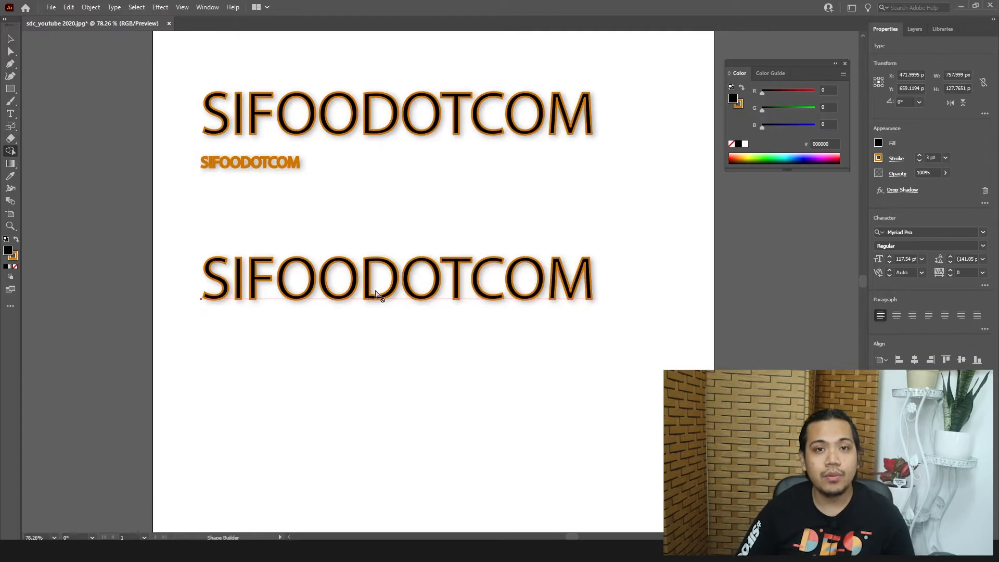
pyautogui.doubleClick(10, 125)
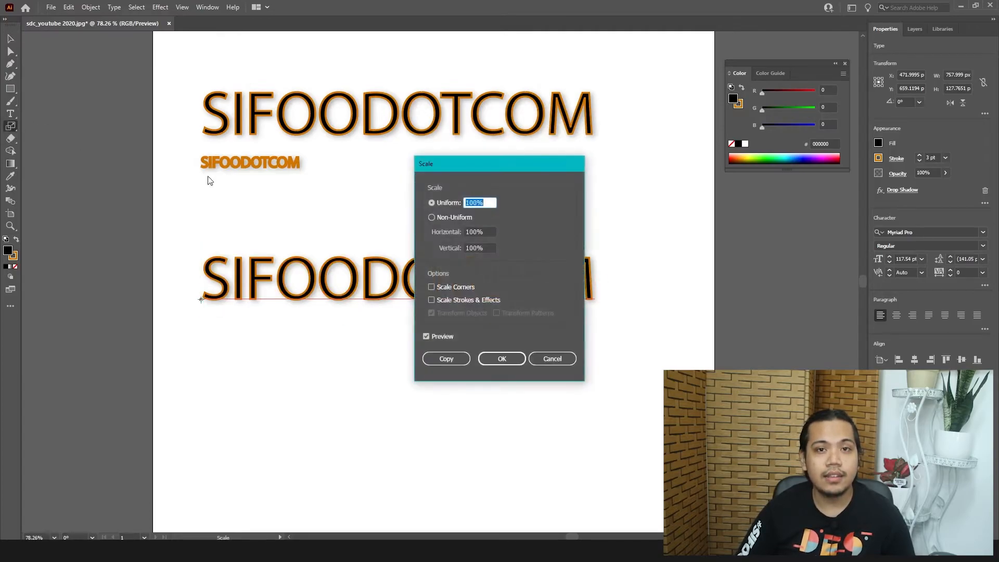
pyautogui.click(458, 301)
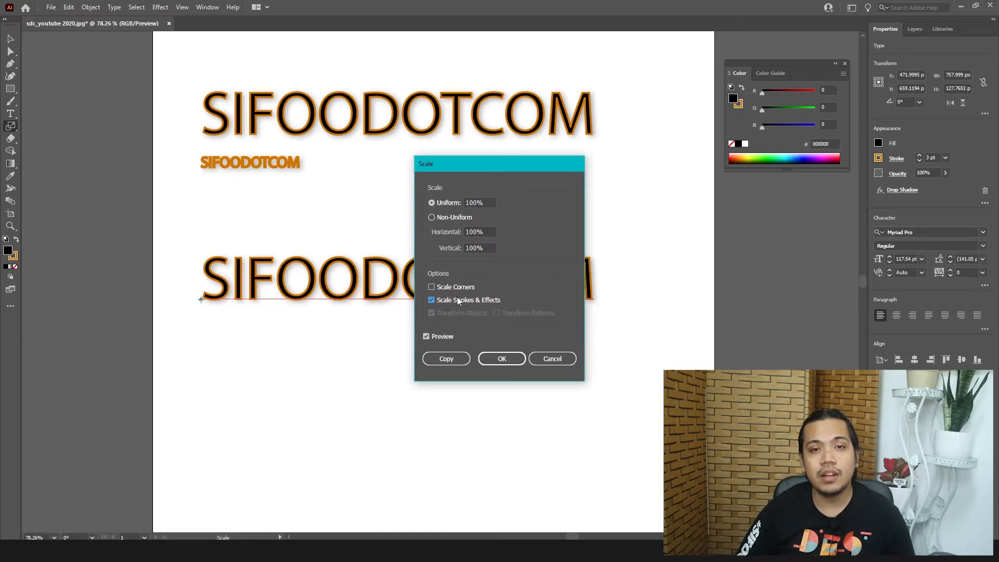
pyautogui.click(501, 360)
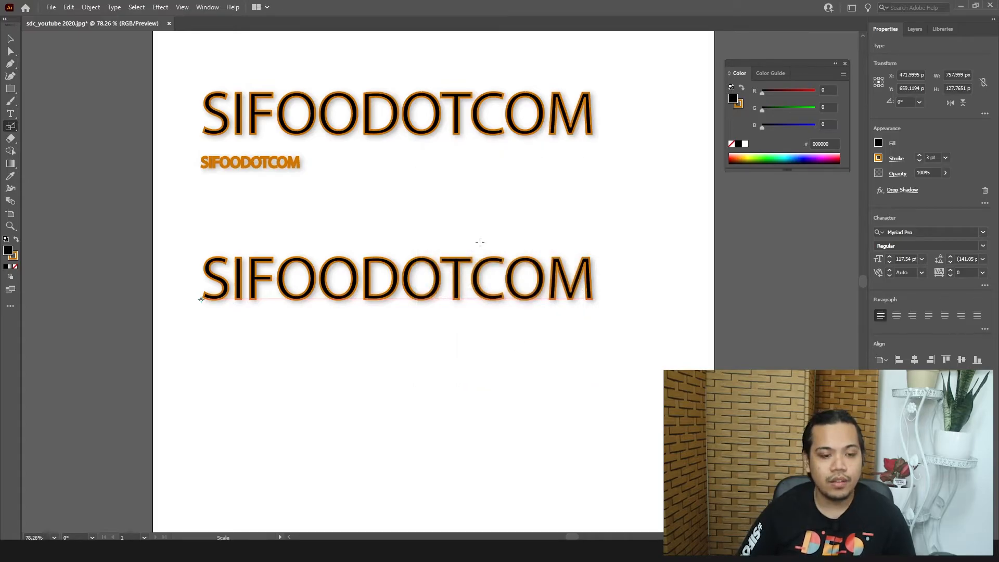
# Step: Shrink the lower SIFOODOTCOM copy from its right end to a small size and deselect it
pyautogui.press('v')
pyautogui.moveTo(595, 281); pyautogui.dragTo(285, 296)
pyautogui.click(393, 272)
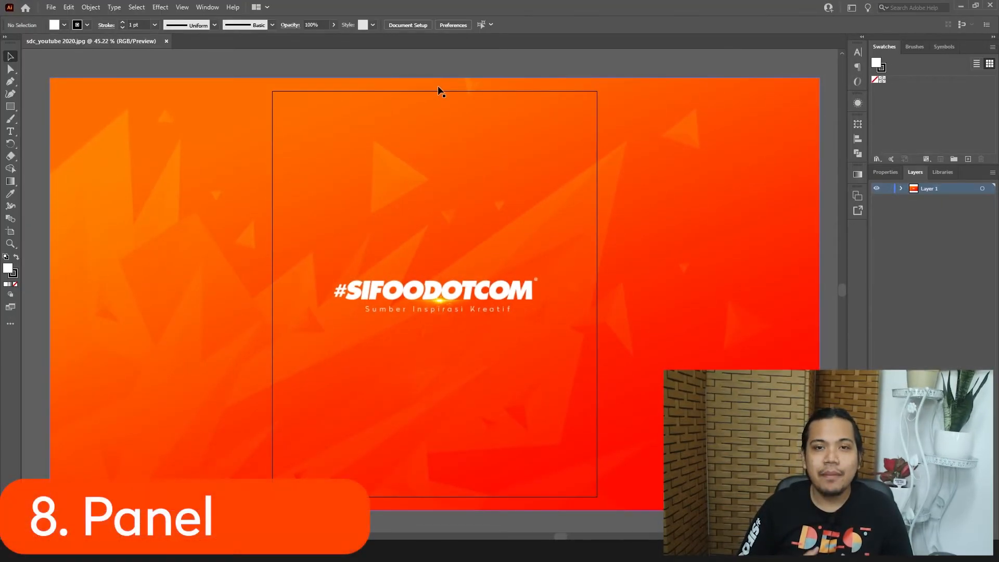
# Step: Switch the workspace layout to Essentials Classic
pyautogui.click(207, 7)
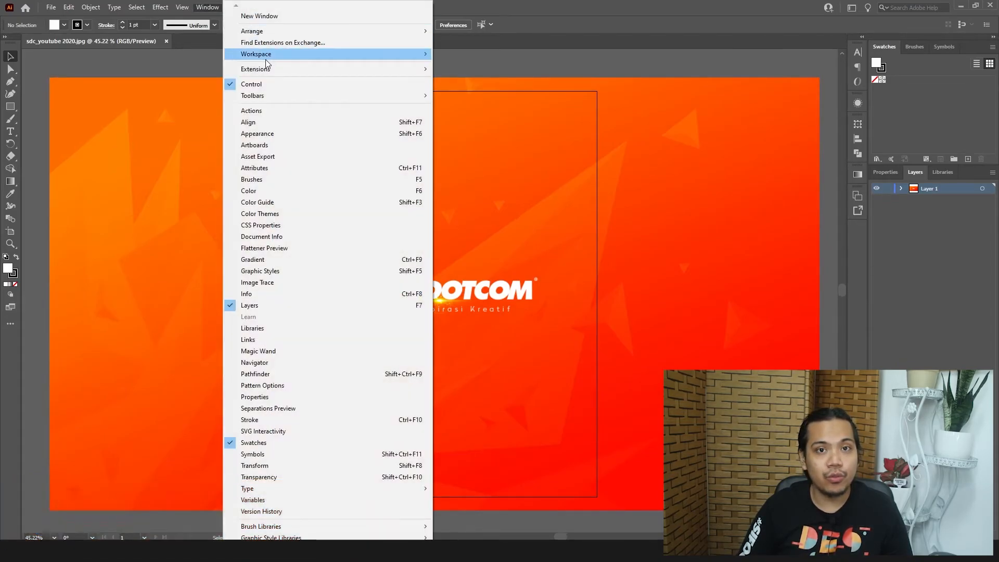
pyautogui.moveTo(266, 56)
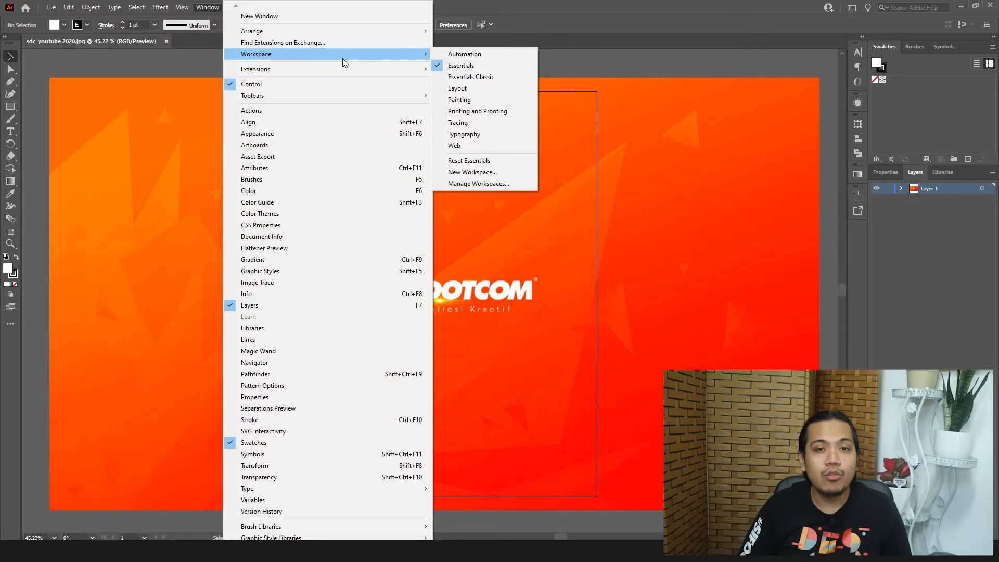
pyautogui.click(456, 77)
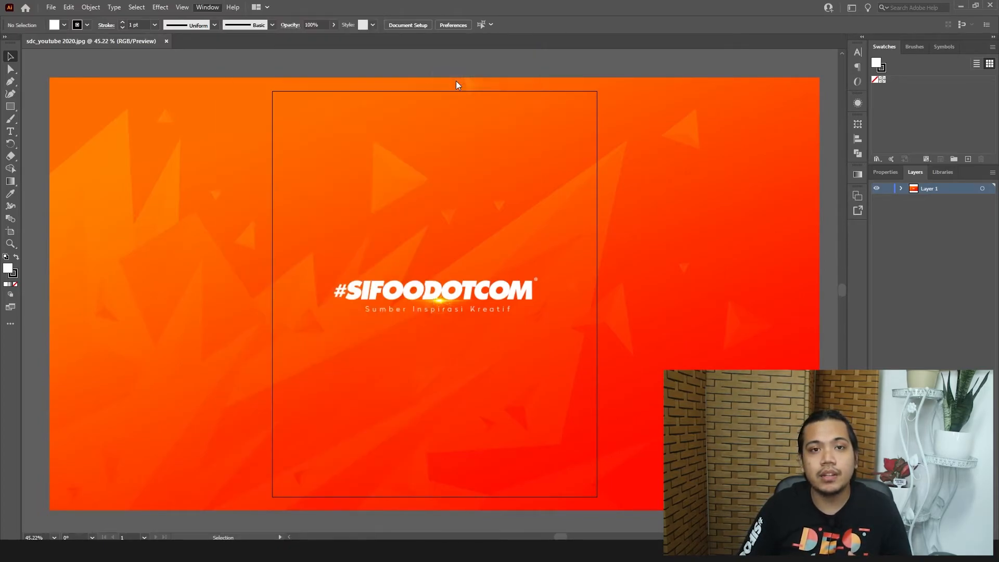
# Step: Switch the workspace layout to Typography, followed by the Web layout
pyautogui.click(207, 7)
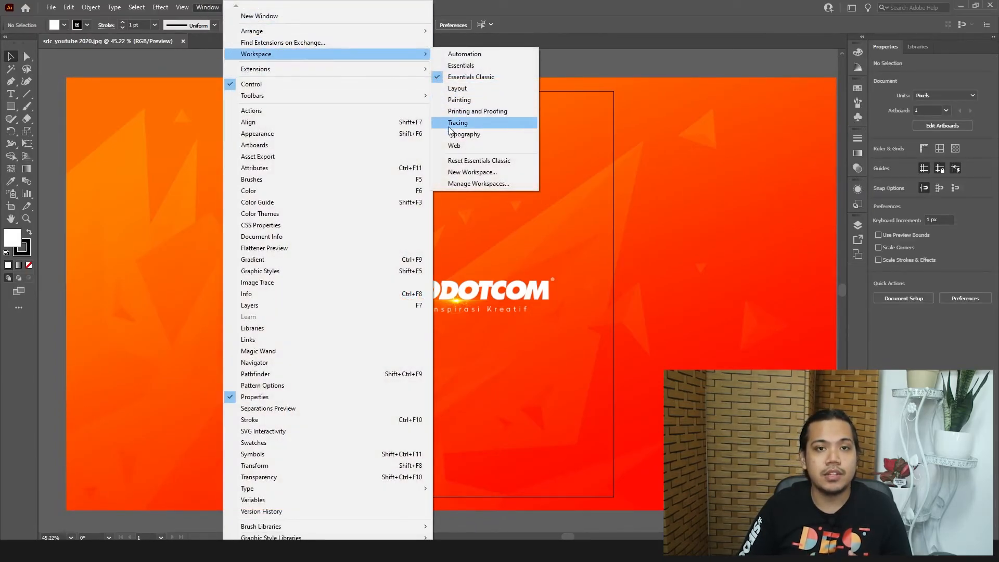
pyautogui.click(453, 135)
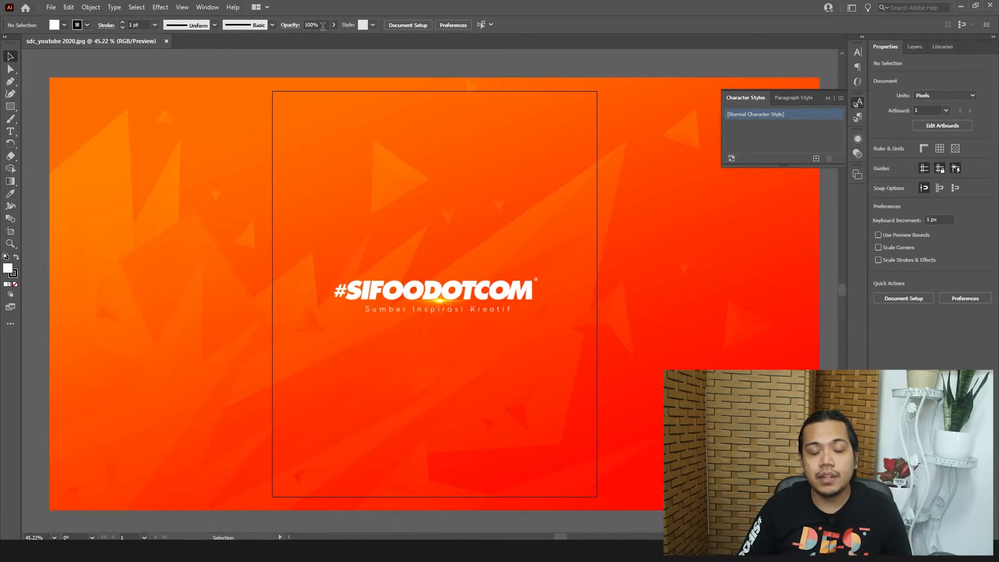
pyautogui.click(218, 9)
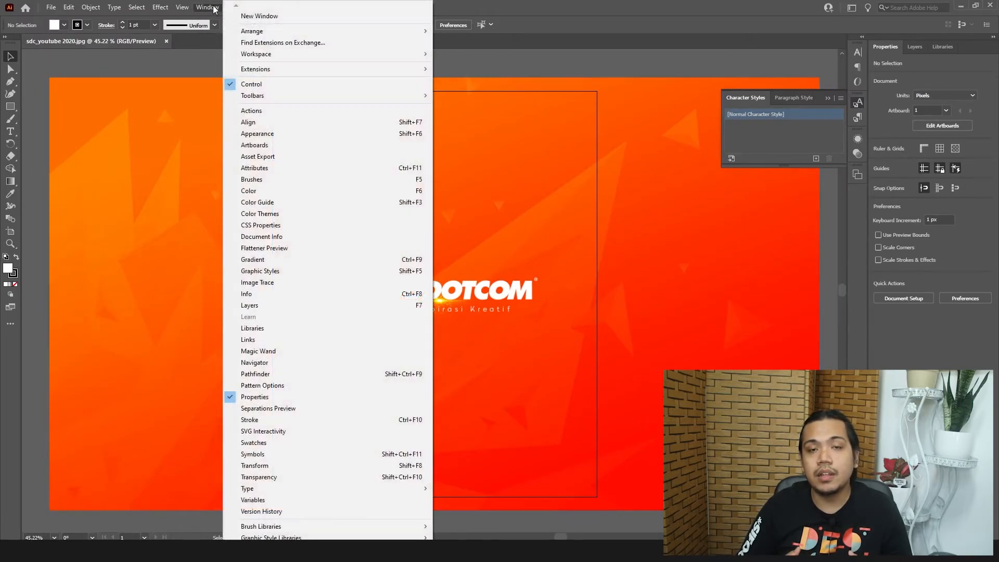
pyautogui.moveTo(302, 53)
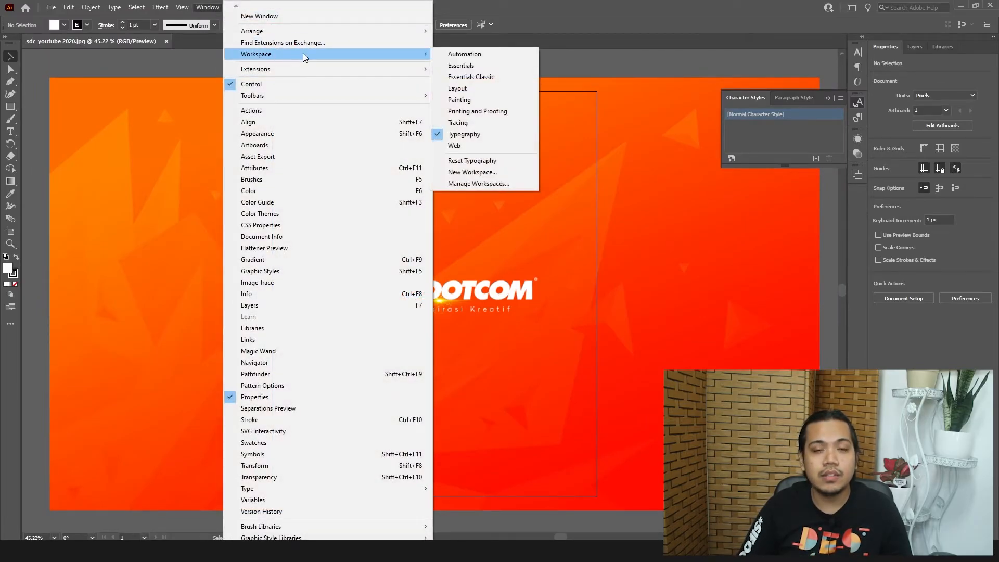
pyautogui.click(491, 145)
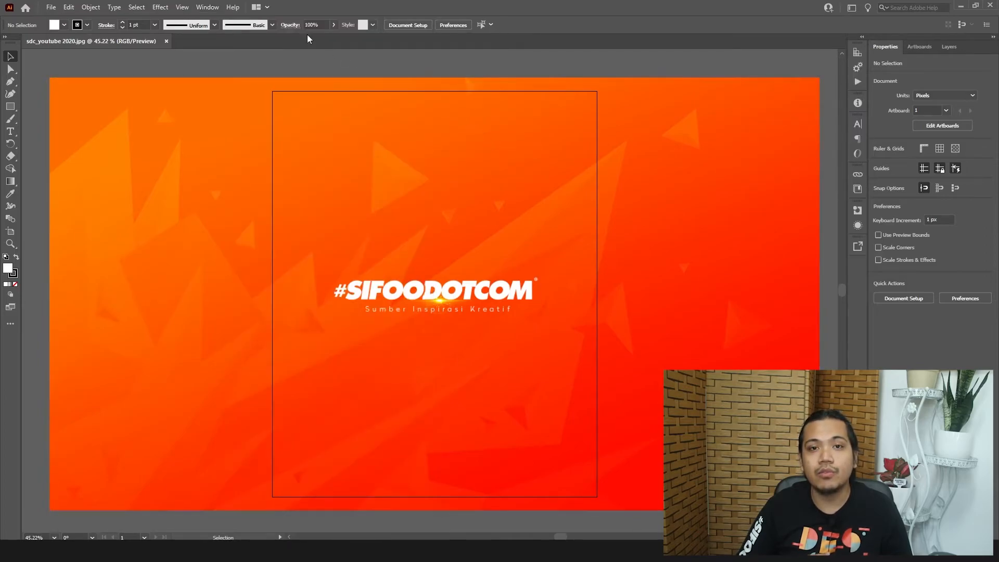
# Step: Show the Control panel in the Untitled-1 document and draw a wide rectangle in the upper-left area of the artboard
pyautogui.click(206, 7)
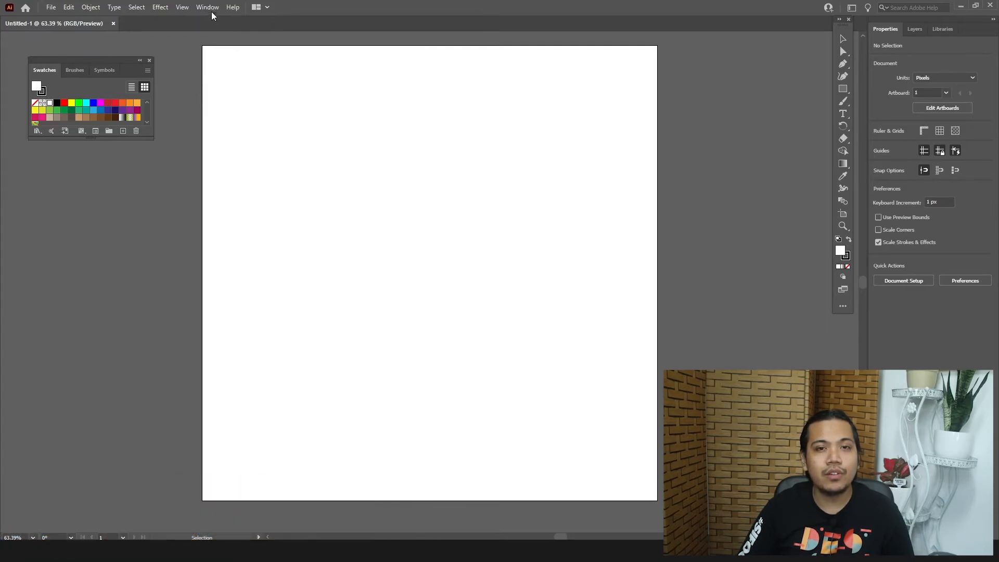
pyautogui.click(207, 7)
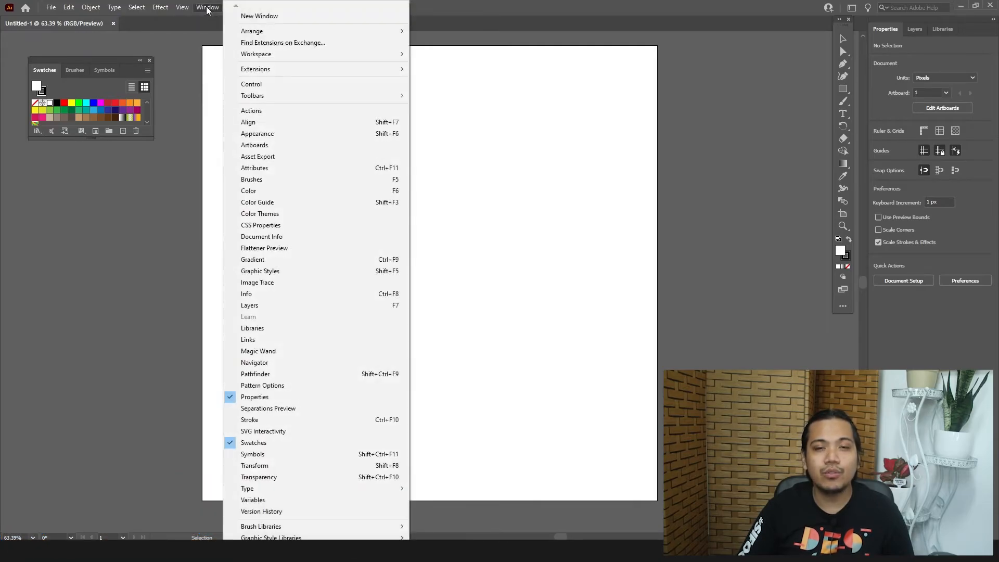
pyautogui.click(243, 85)
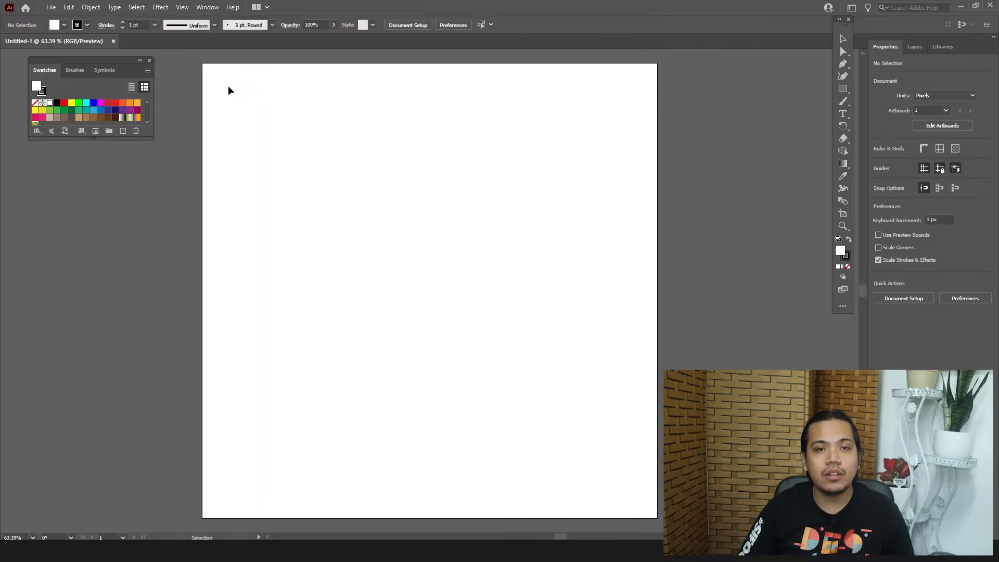
pyautogui.click(843, 90)
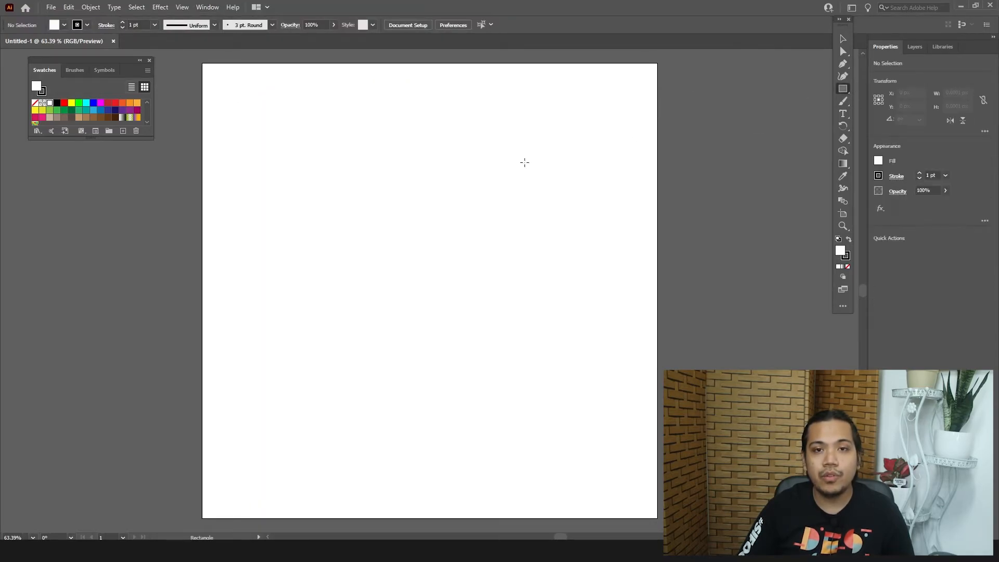
pyautogui.moveTo(280, 147); pyautogui.dragTo(447, 241)
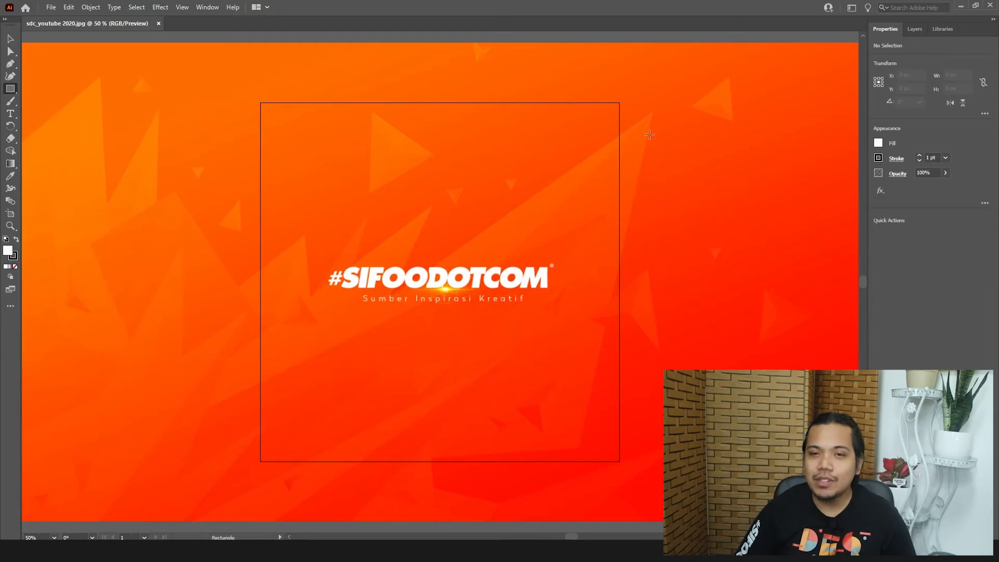
# Step: Open a new window for the sdc_youtube 2020.jpg document
pyautogui.click(207, 8)
pyautogui.moveTo(287, 69)
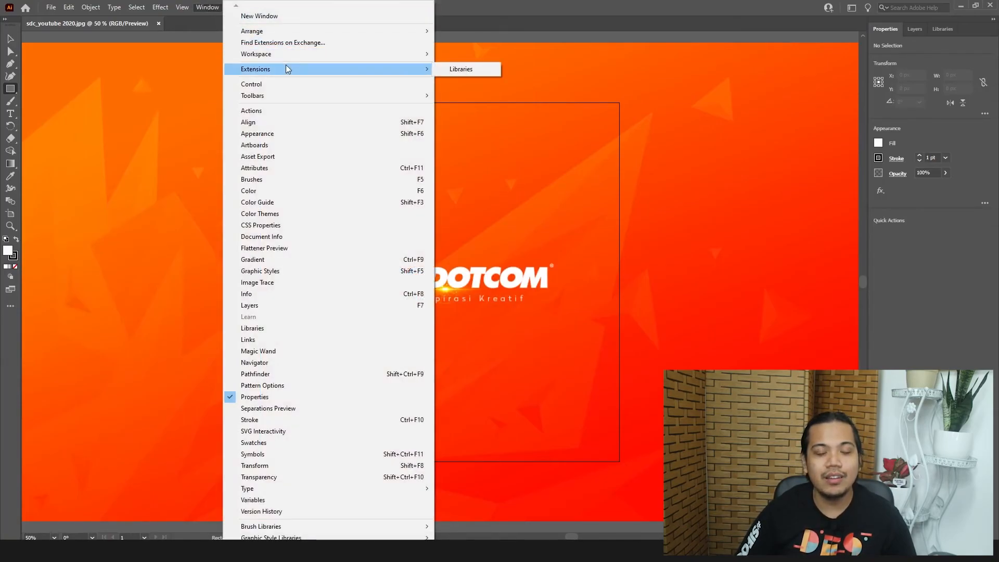
pyautogui.click(286, 17)
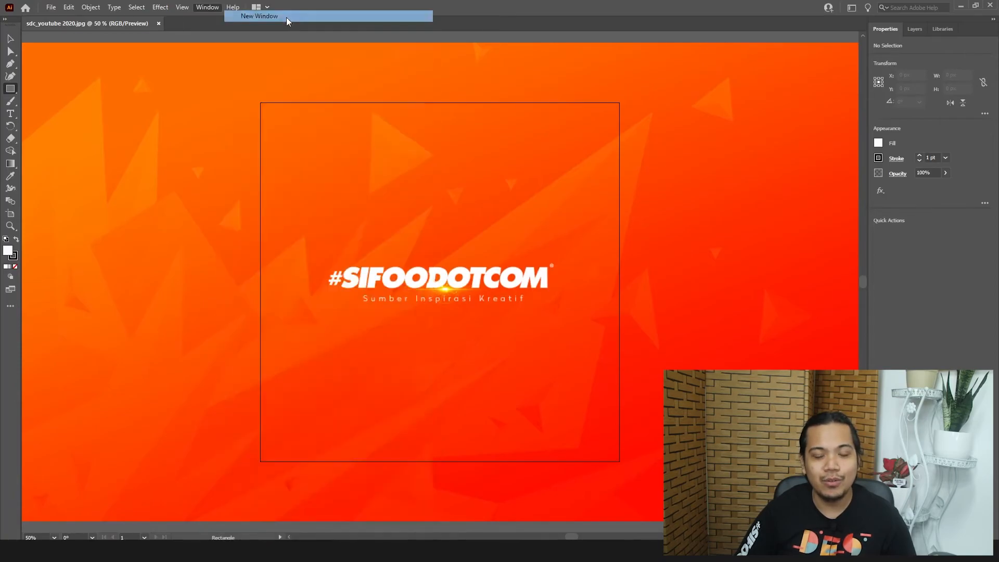